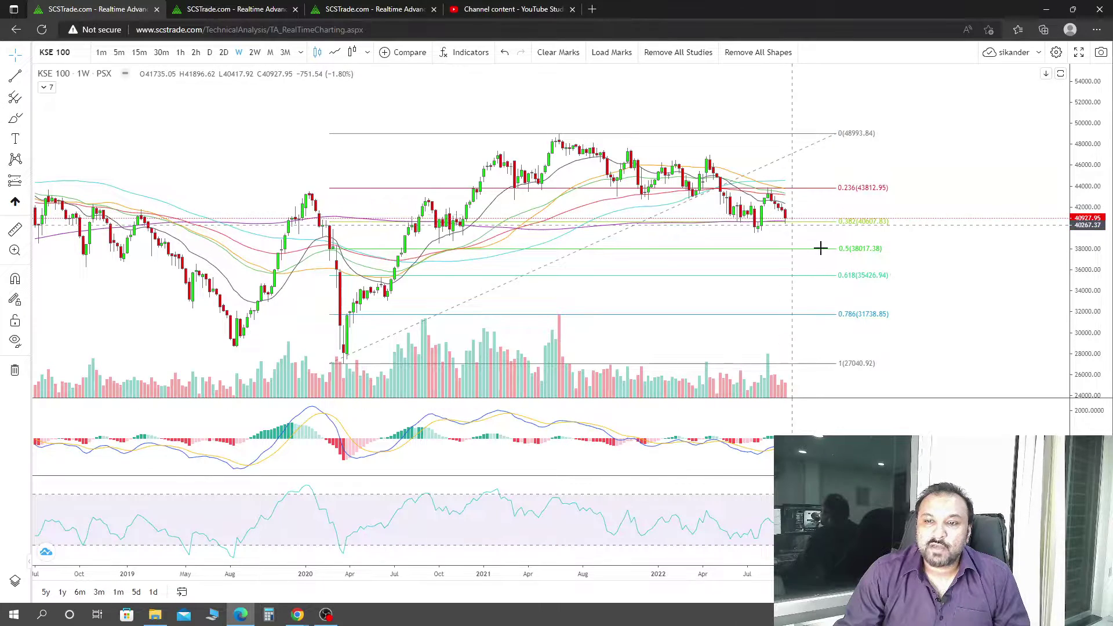
Zoom, rescale and pan the weekly chart so Fibonacci levels 48993.84 to 27040.92 all fit.
{"action": "scroll", "coordinate": [882, 261], "scroll_direction": "up", "scroll_amount": 3}
{"action": "left_click_drag", "start_coordinate": [1085, 343], "coordinate": [1083, 302]}
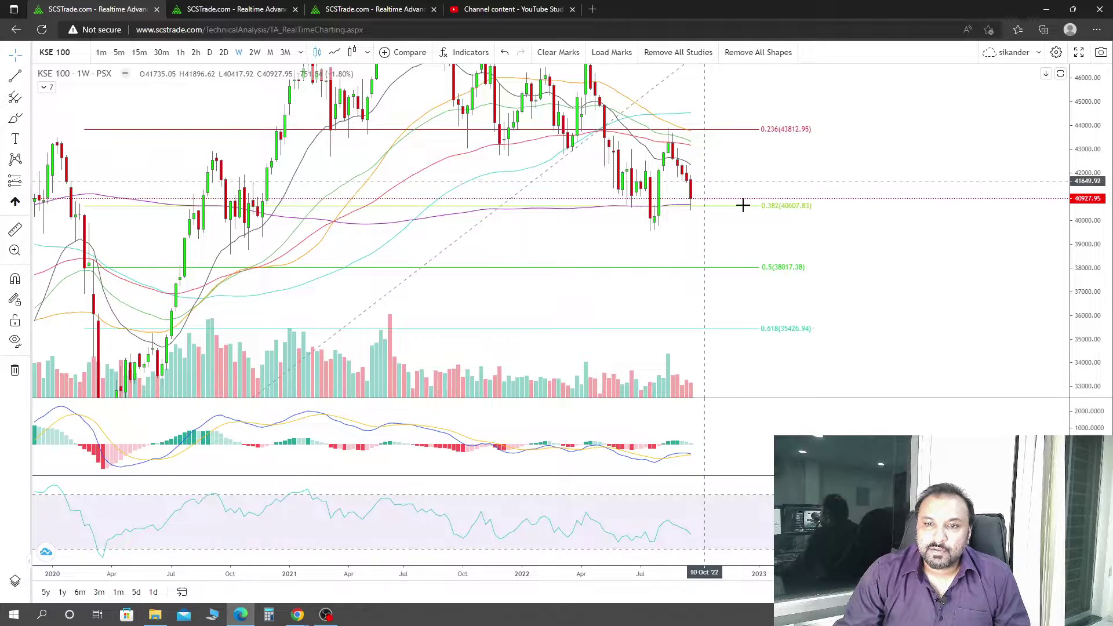
{"action": "left_click_drag", "start_coordinate": [1084, 255], "coordinate": [1084, 302]}
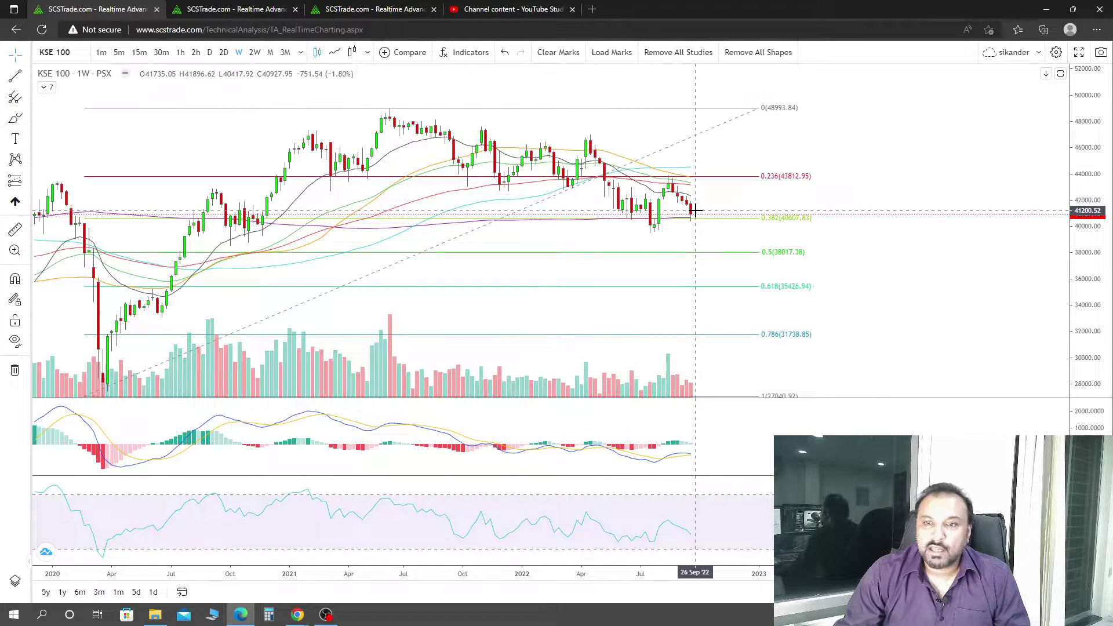
{"action": "left_click_drag", "start_coordinate": [658, 261], "coordinate": [735, 273]}
{"action": "scroll", "coordinate": [745, 276], "scroll_direction": "down", "scroll_amount": 1}
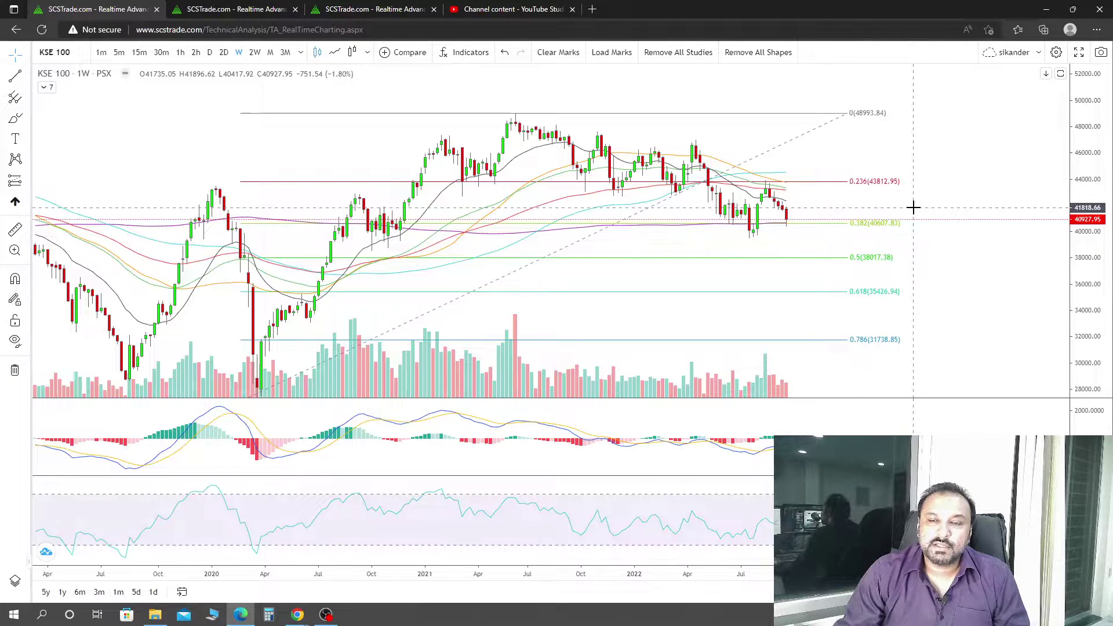
Switch to the daily KSE 100 tab, then maximize and restore its price pane.
{"action": "key", "text": "ctrl+Tab"}
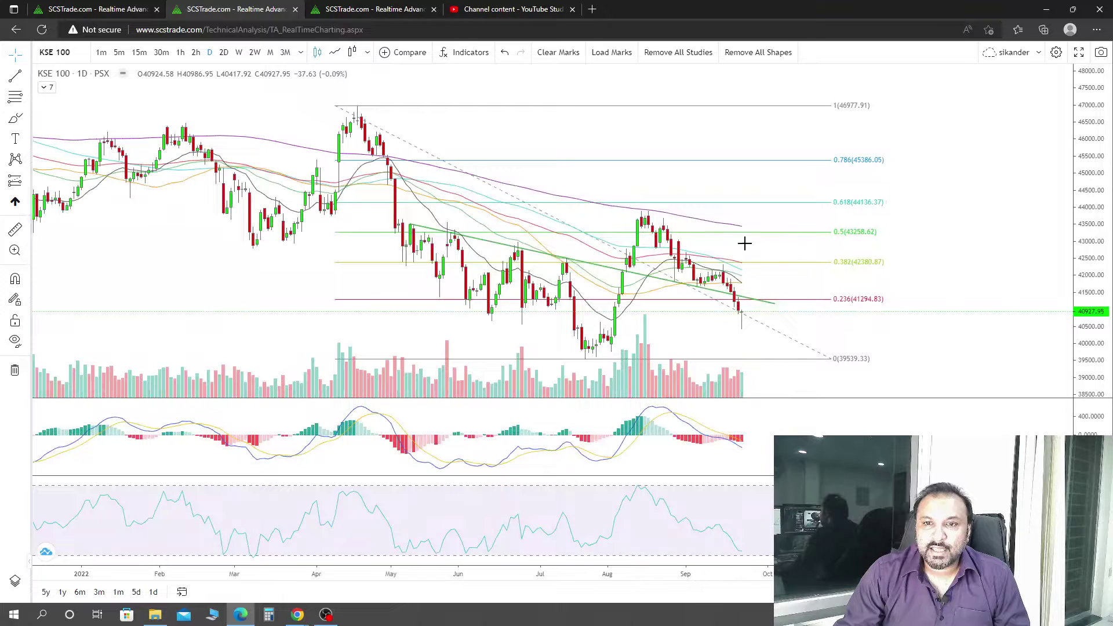
{"action": "double_click", "coordinate": [973, 334]}
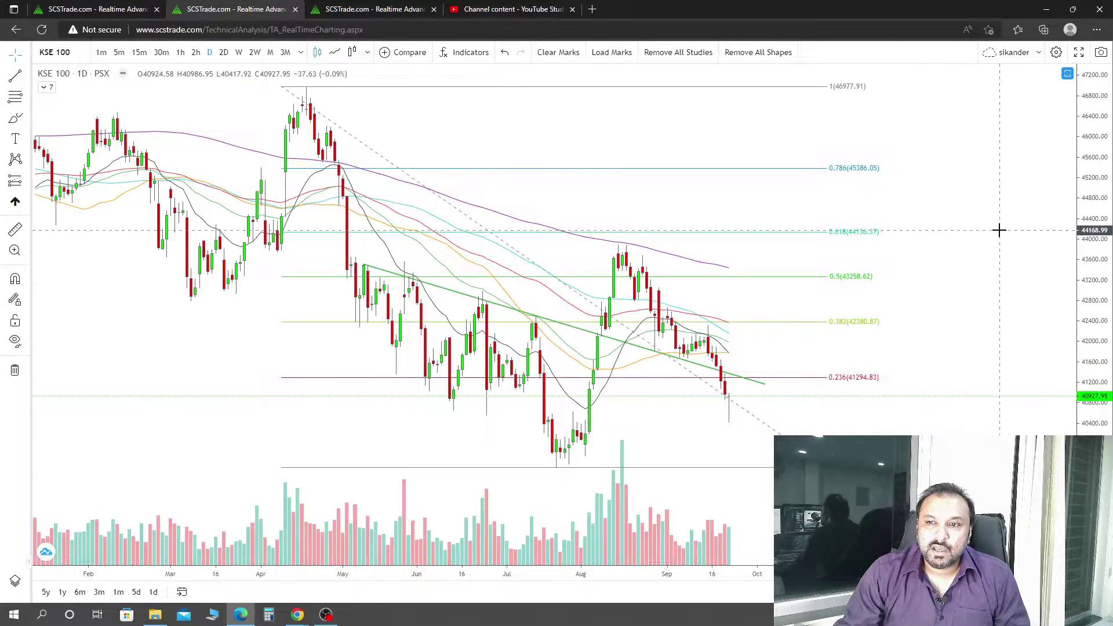
{"action": "double_click", "coordinate": [1000, 230]}
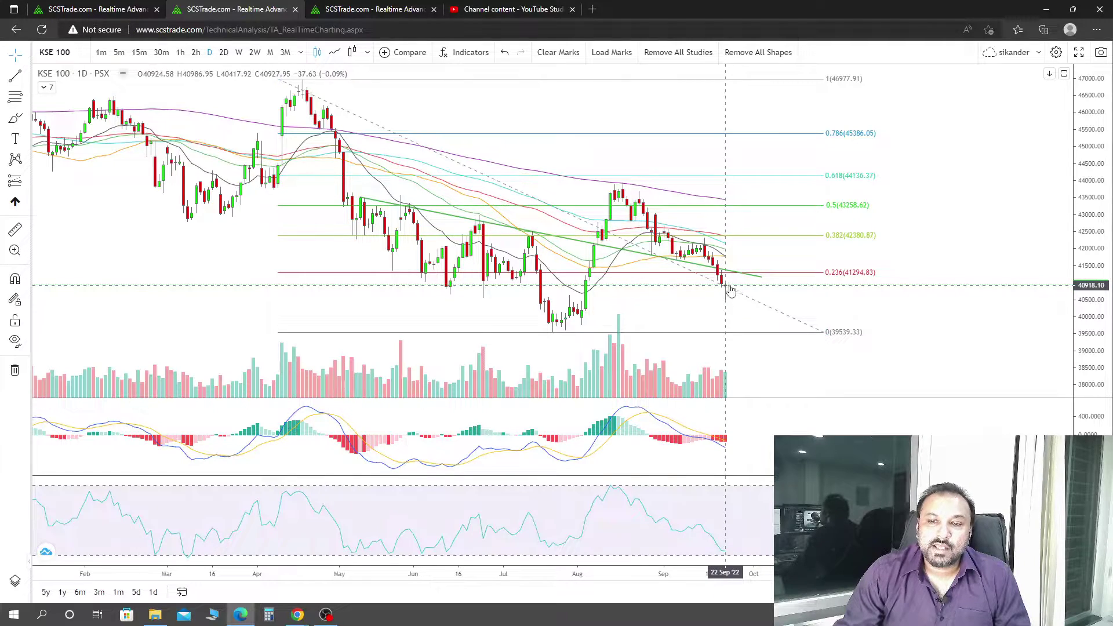
Zoom in on the latest daily candles, then maximize and restore the price pane.
{"action": "scroll", "coordinate": [939, 313], "scroll_direction": "up", "scroll_amount": 3}
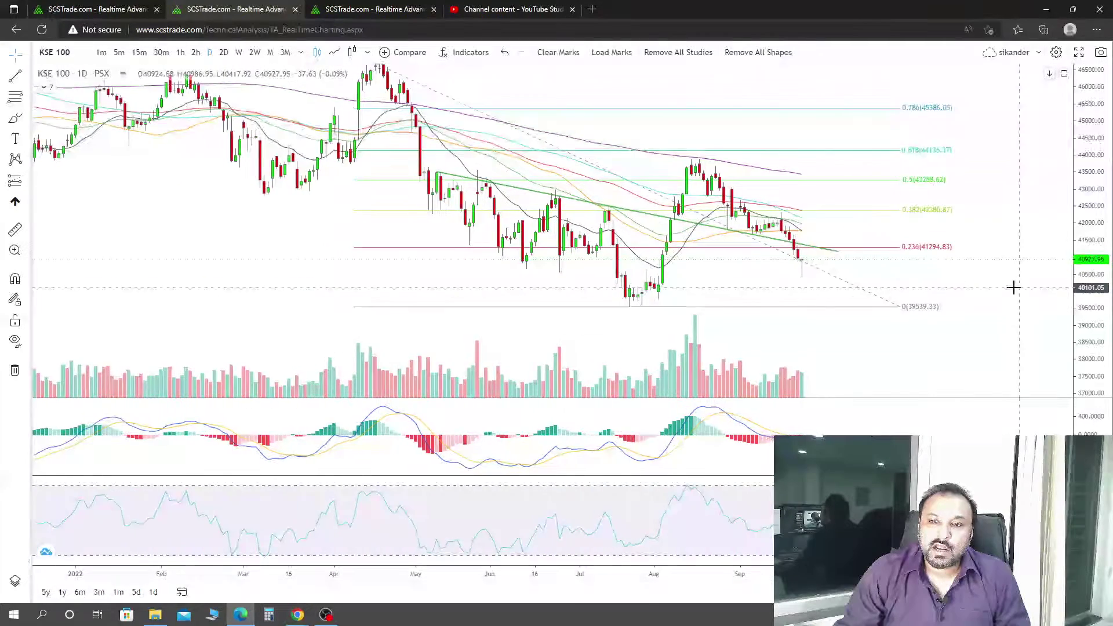
{"action": "left_click_drag", "start_coordinate": [1093, 273], "coordinate": [1096, 200]}
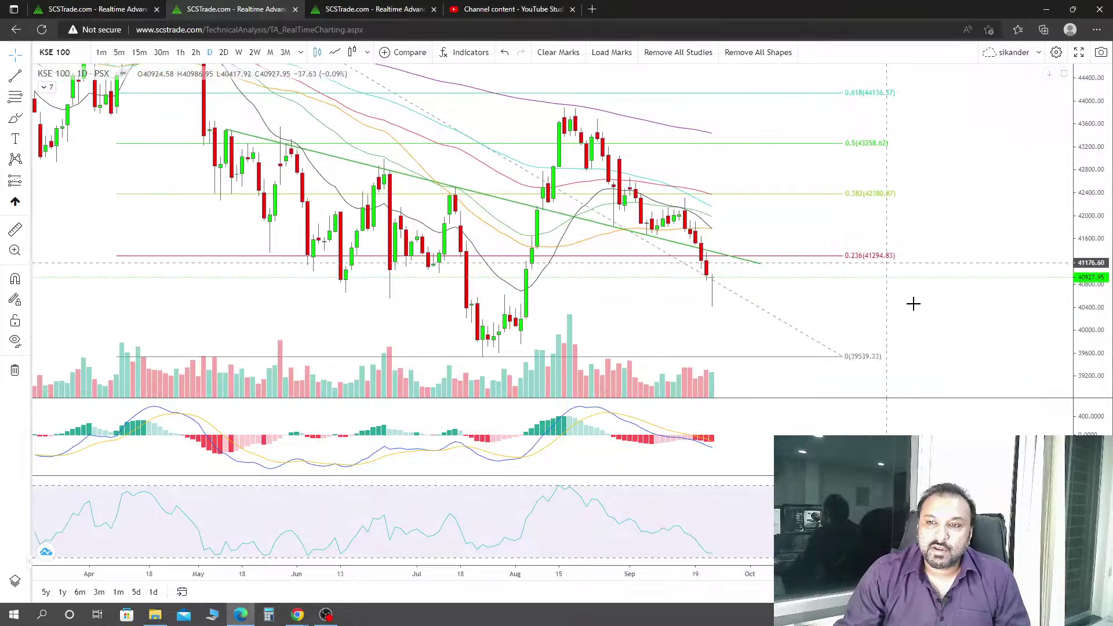
{"action": "left_click_drag", "start_coordinate": [1100, 377], "coordinate": [1097, 302]}
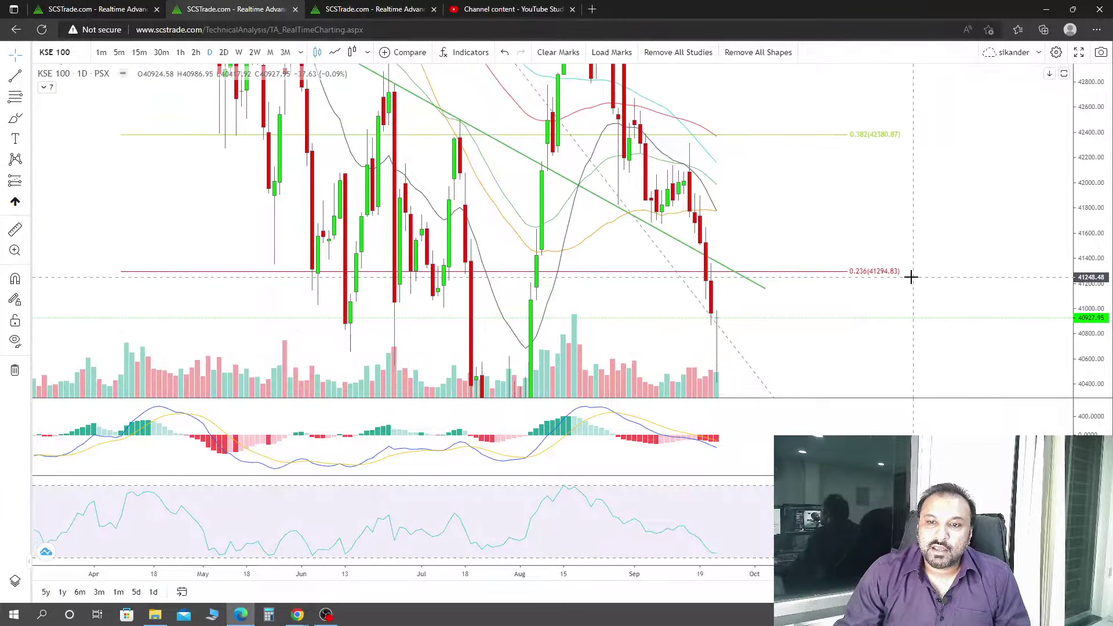
{"action": "double_click", "coordinate": [910, 277]}
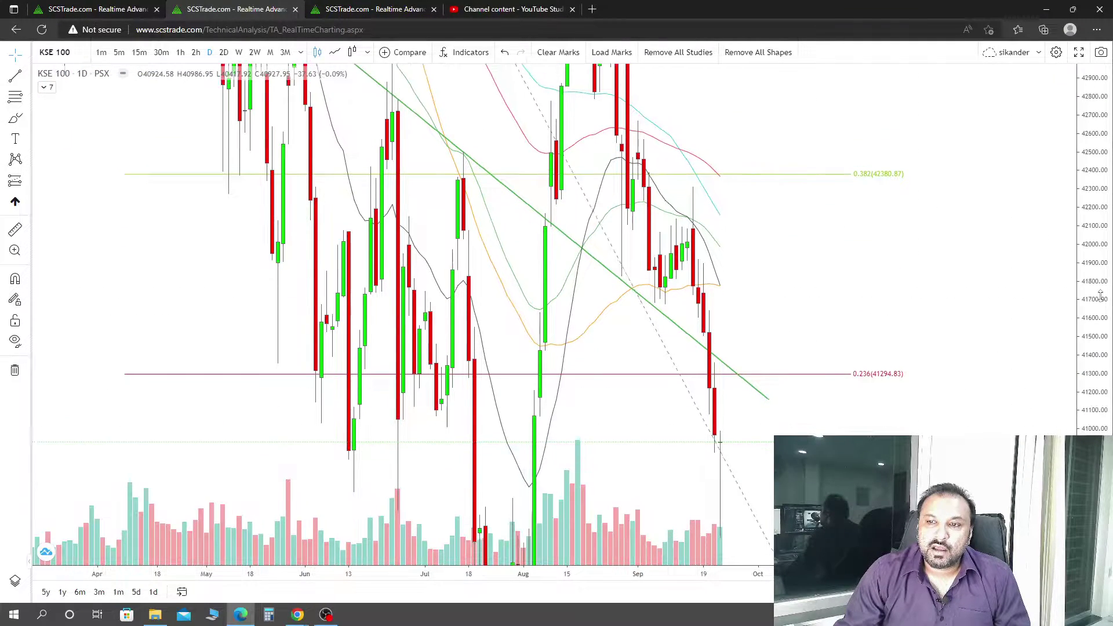
{"action": "double_click", "coordinate": [888, 392]}
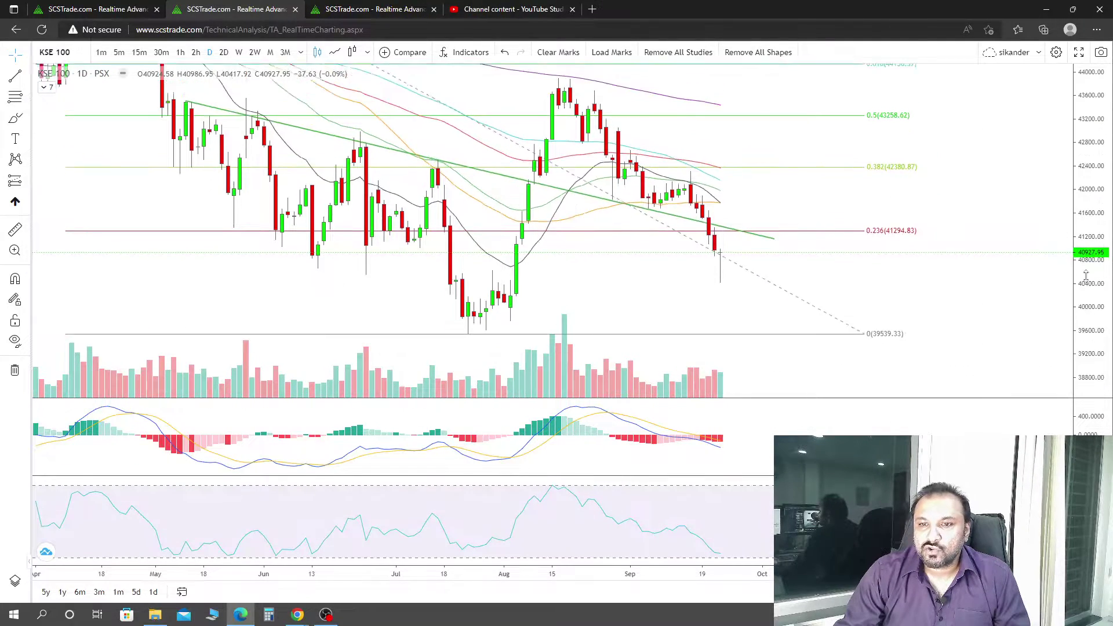
Recenter the daily chart on the recent decline and go back to the weekly chart.
{"action": "scroll", "coordinate": [1019, 336], "scroll_direction": "down", "scroll_amount": 3}
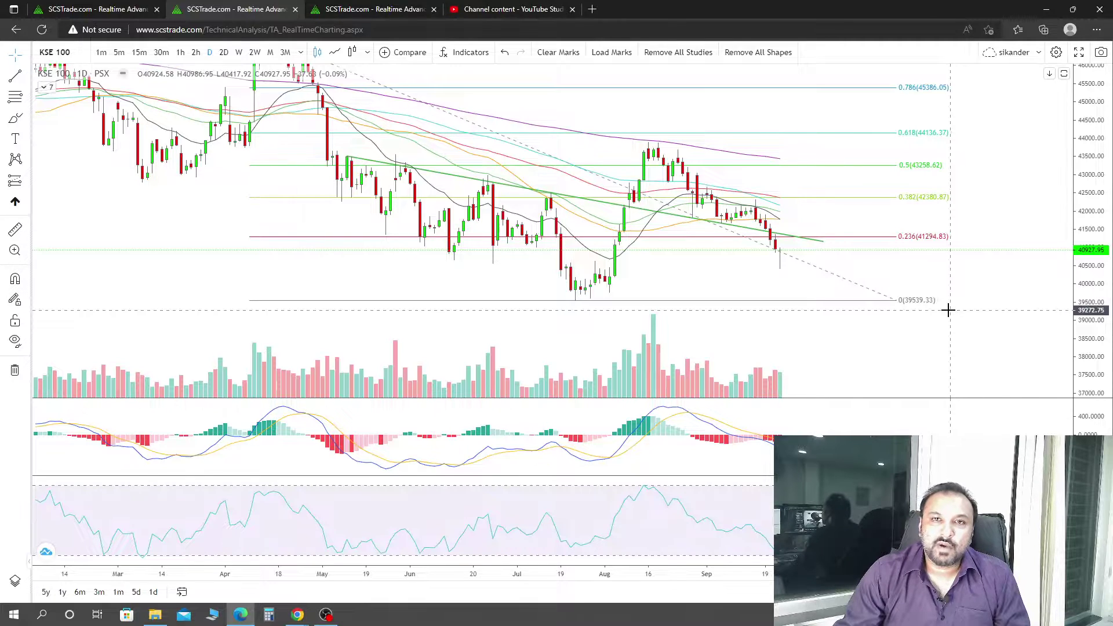
{"action": "left_click_drag", "start_coordinate": [990, 273], "coordinate": [939, 301]}
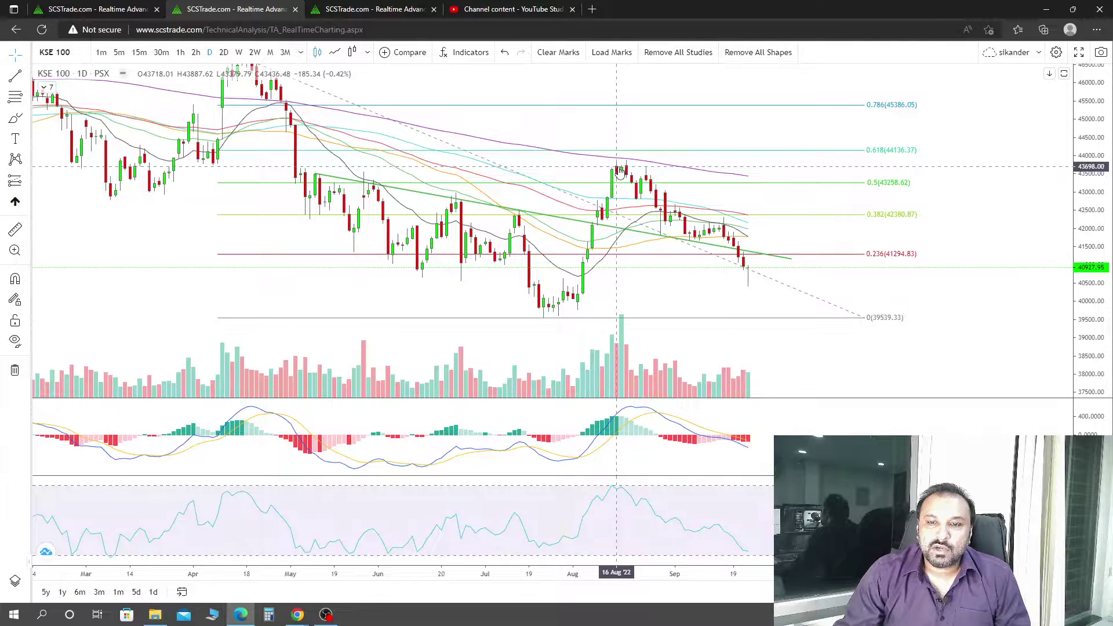
{"action": "left_click", "coordinate": [239, 52]}
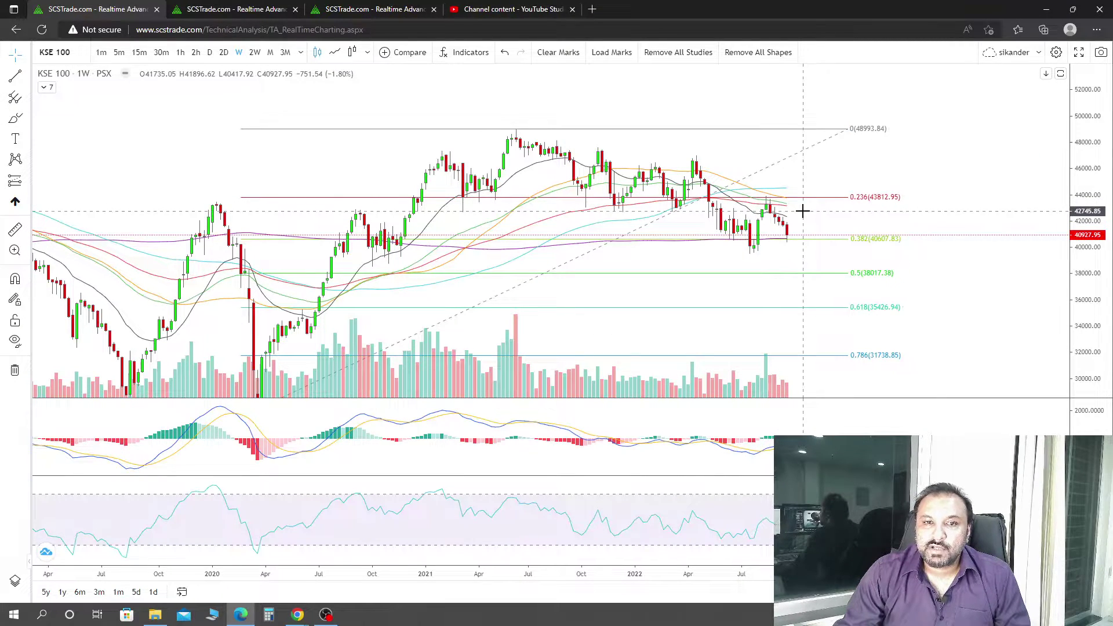
Switch back to the daily chart tab, with Fibonacci levels from 39539.33 upward.
{"action": "key", "text": "ctrl+Tab"}
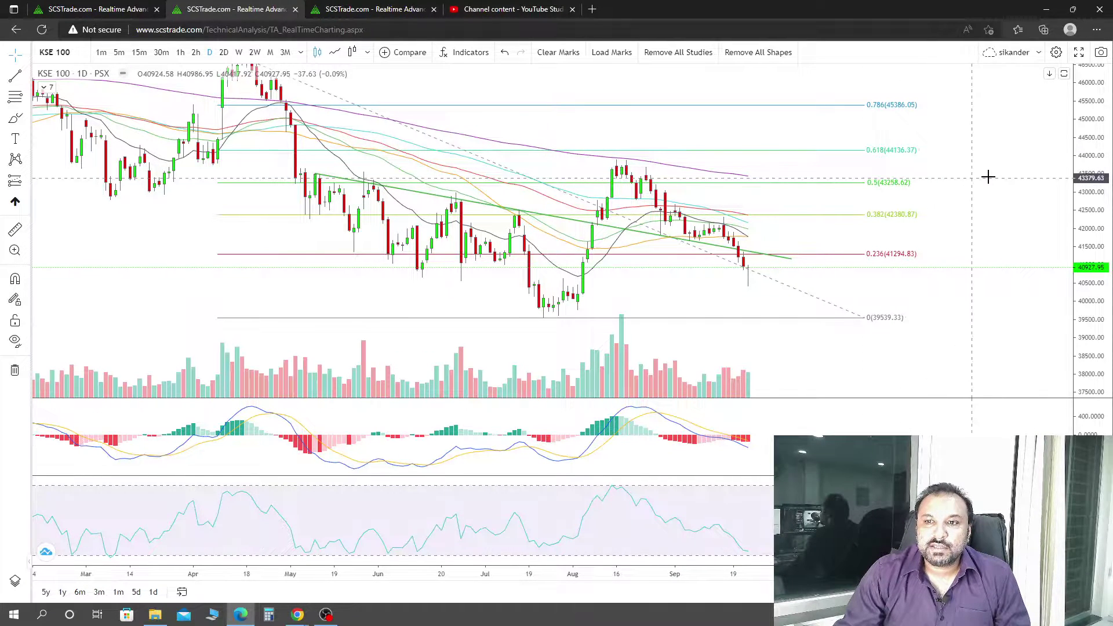
Pan the daily chart until the top Fibonacci level at 46977.91 is in view.
{"action": "left_click_drag", "start_coordinate": [984, 179], "coordinate": [939, 216]}
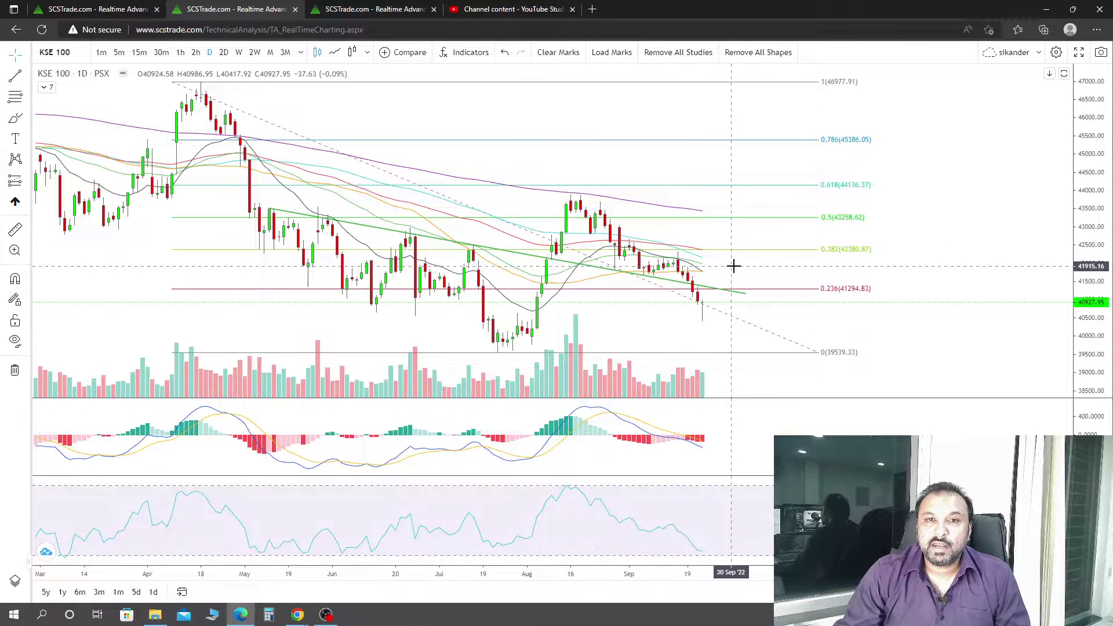
Open the hourly chart and zoom in on the latest candles near the 0.786 level (40468.95).
{"action": "left_click", "coordinate": [374, 8]}
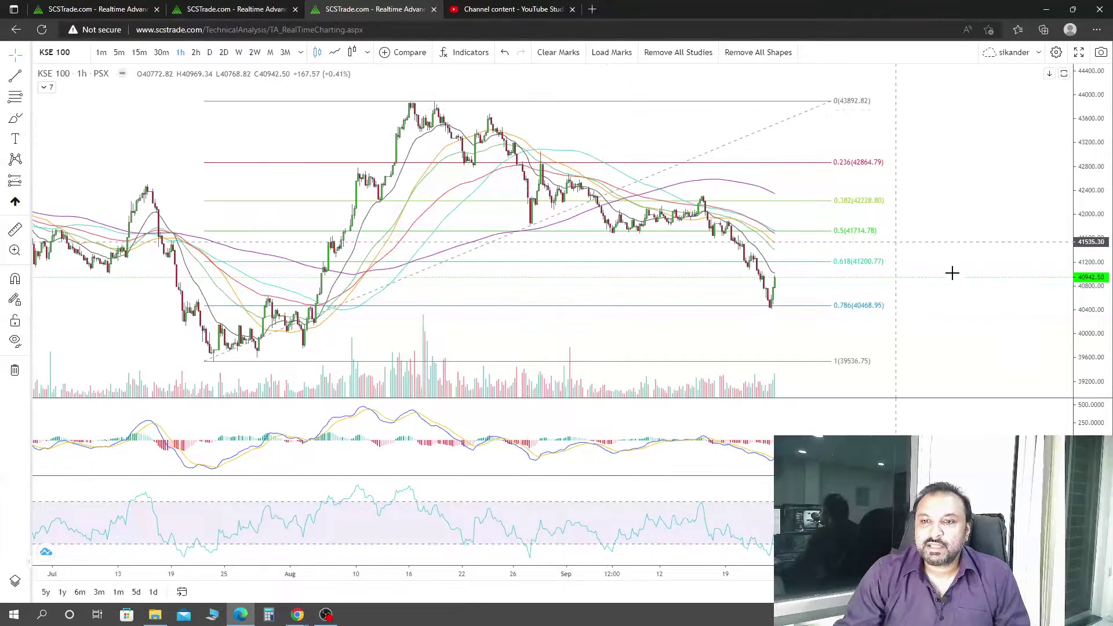
{"action": "left_click_drag", "start_coordinate": [931, 301], "coordinate": [1009, 258]}
{"action": "scroll", "coordinate": [1010, 259], "scroll_direction": "up", "scroll_amount": 2}
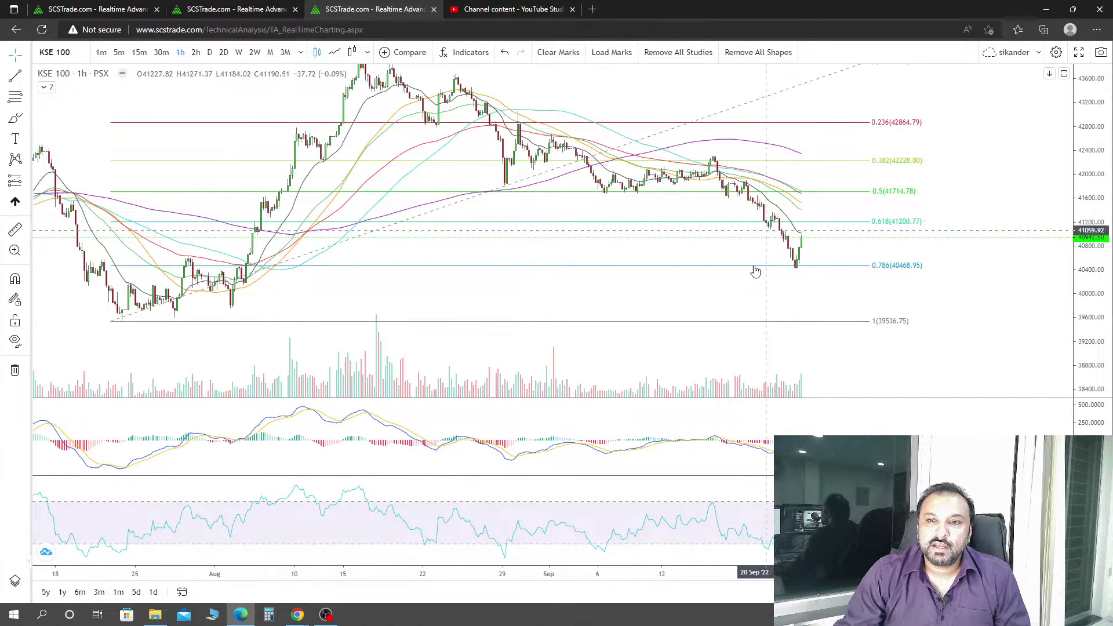
{"action": "scroll", "coordinate": [783, 270], "scroll_direction": "up", "scroll_amount": 3}
{"action": "left_click_drag", "start_coordinate": [1074, 311], "coordinate": [1082, 146]}
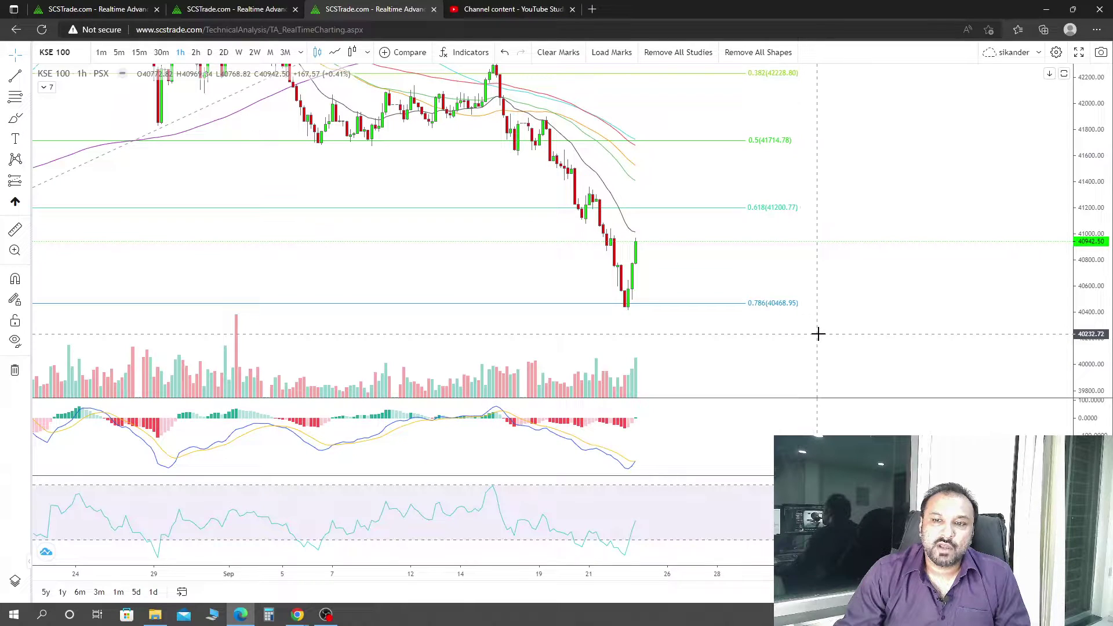
{"action": "scroll", "coordinate": [819, 333], "scroll_direction": "down", "scroll_amount": 4}
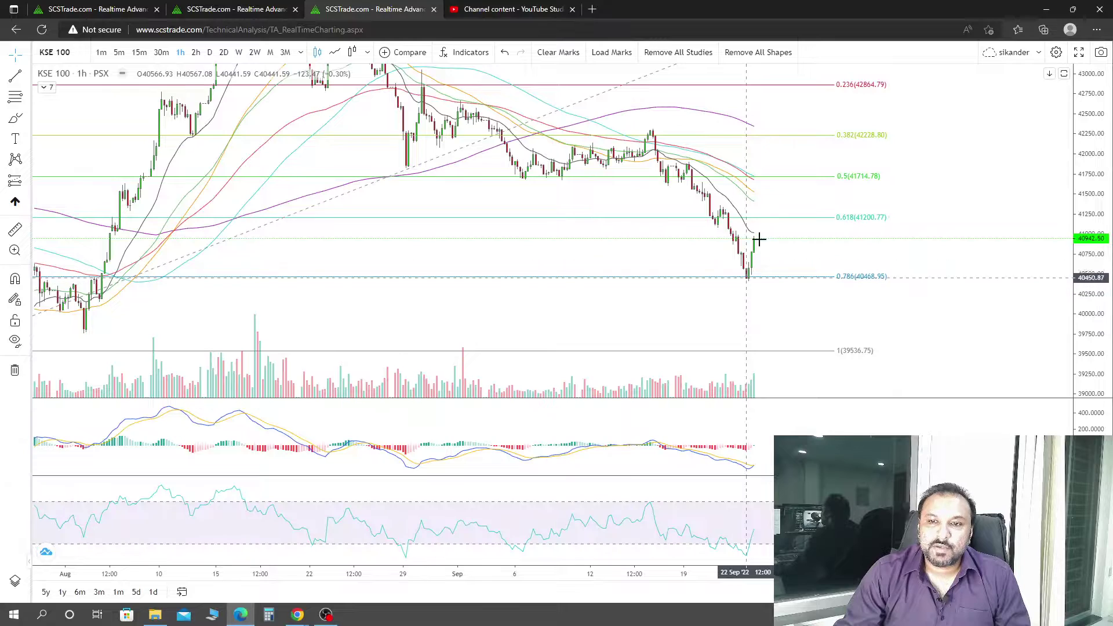
{"action": "scroll", "coordinate": [829, 244], "scroll_direction": "up", "scroll_amount": 2}
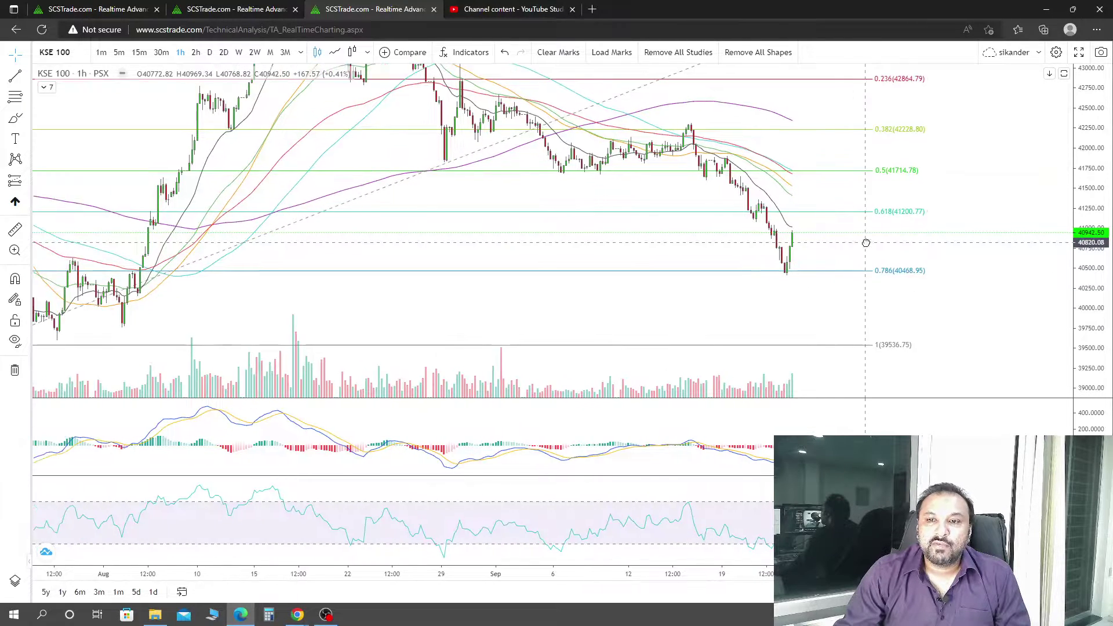
{"action": "scroll", "coordinate": [751, 311], "scroll_direction": "up", "scroll_amount": 1}
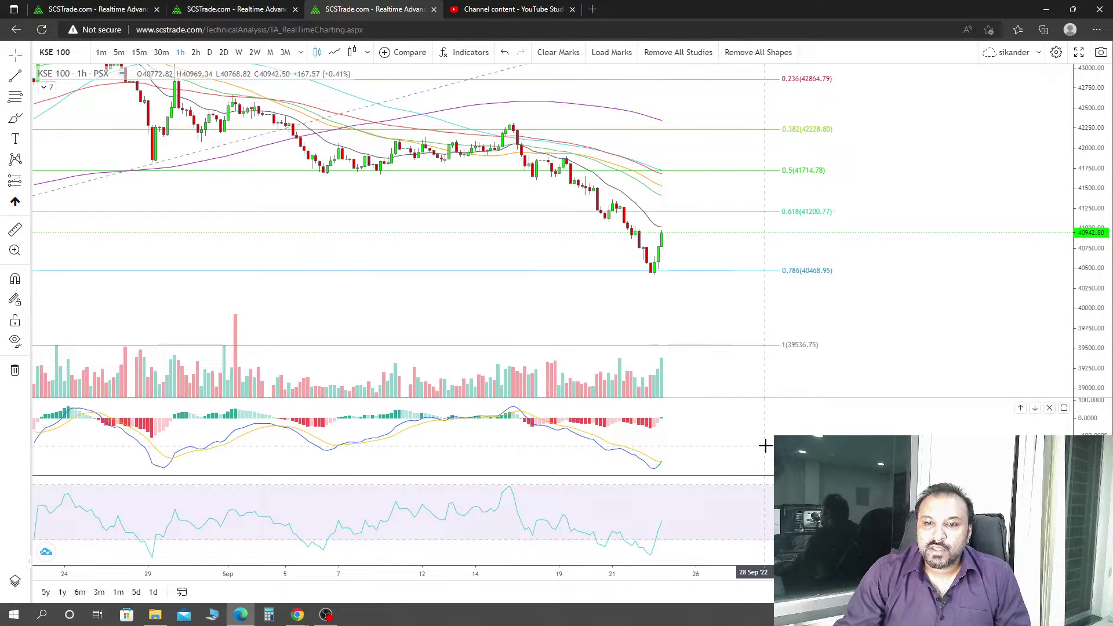
{"action": "double_click", "coordinate": [738, 511]}
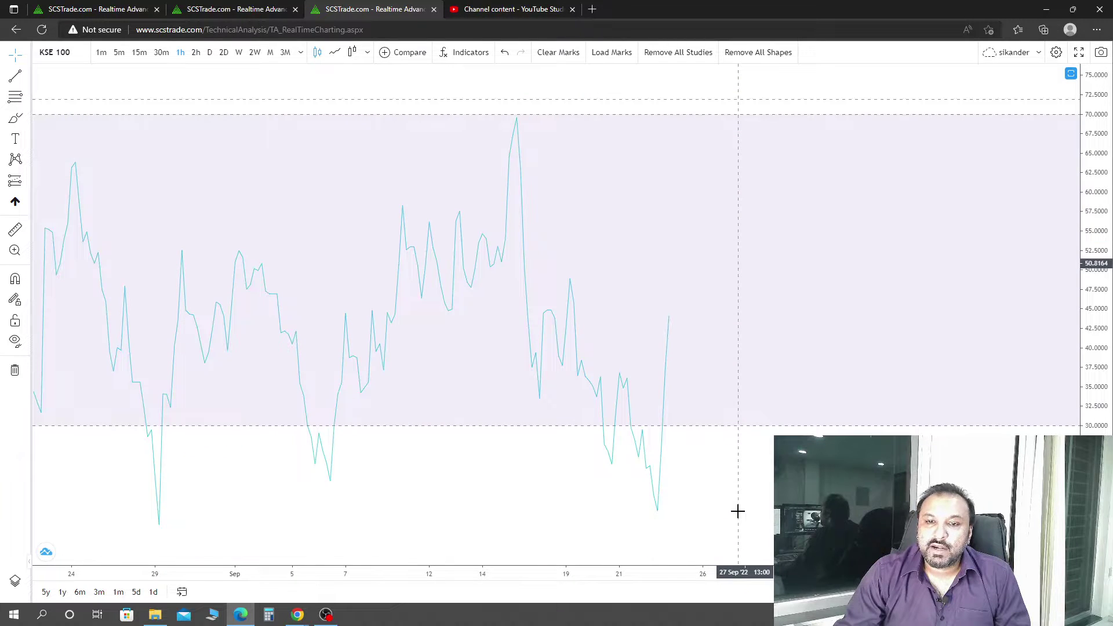
{"action": "double_click", "coordinate": [762, 382]}
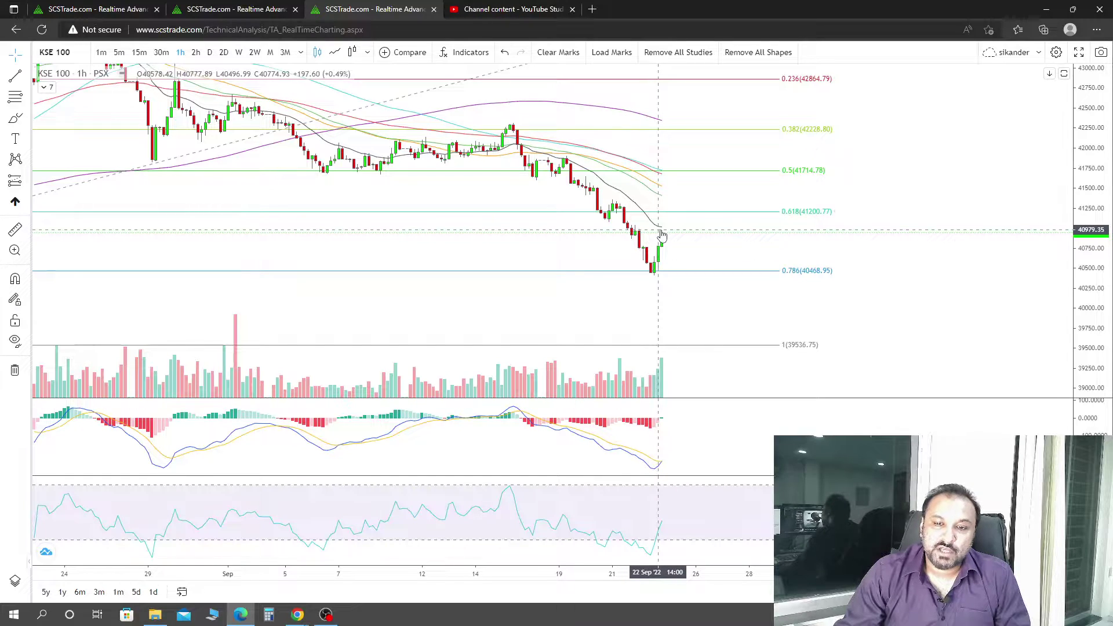
{"action": "double_click", "coordinate": [702, 519]}
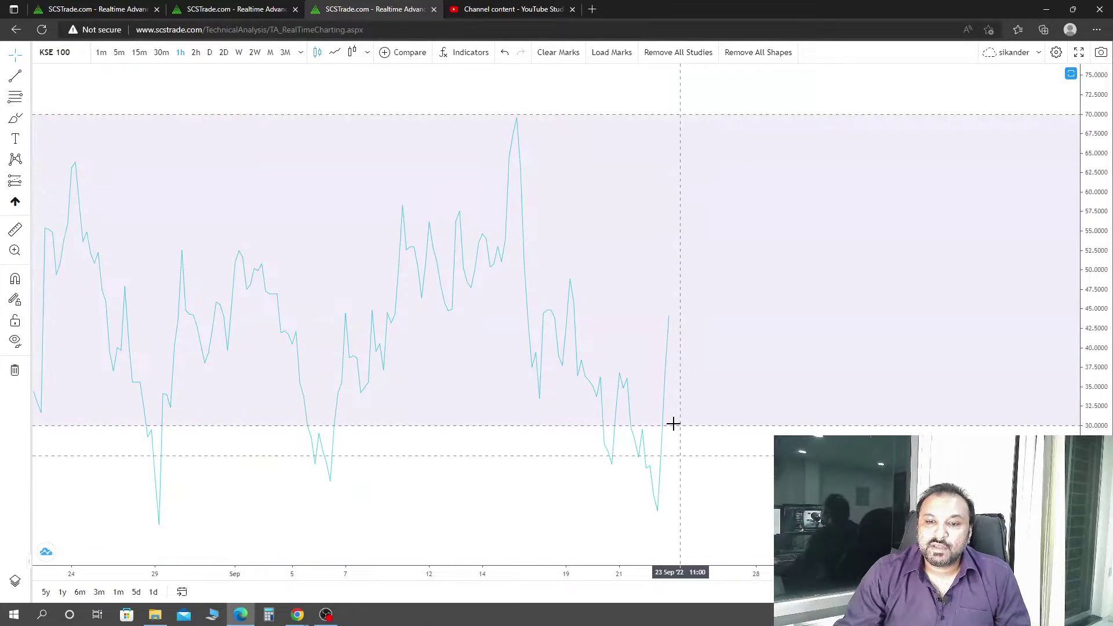
{"action": "double_click", "coordinate": [793, 315]}
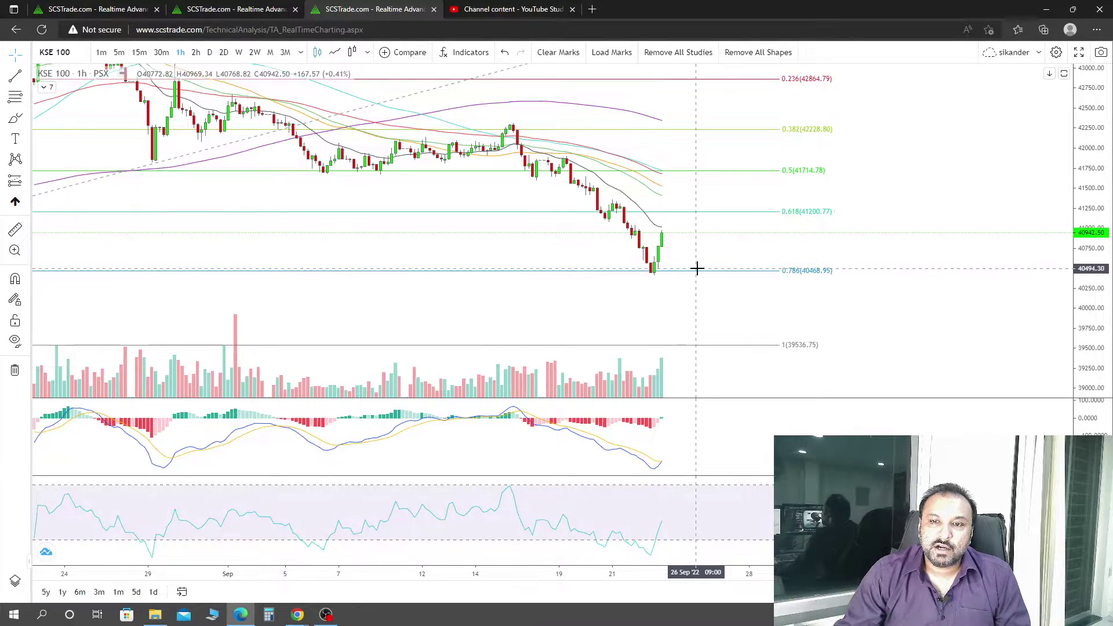
Pan the hourly chart to earlier candles, zoom out, then zoom back in slightly.
{"action": "left_click_drag", "start_coordinate": [767, 297], "coordinate": [841, 298]}
{"action": "scroll", "coordinate": [850, 284], "scroll_direction": "down", "scroll_amount": 5}
{"action": "scroll", "coordinate": [897, 280], "scroll_direction": "down", "scroll_amount": 3}
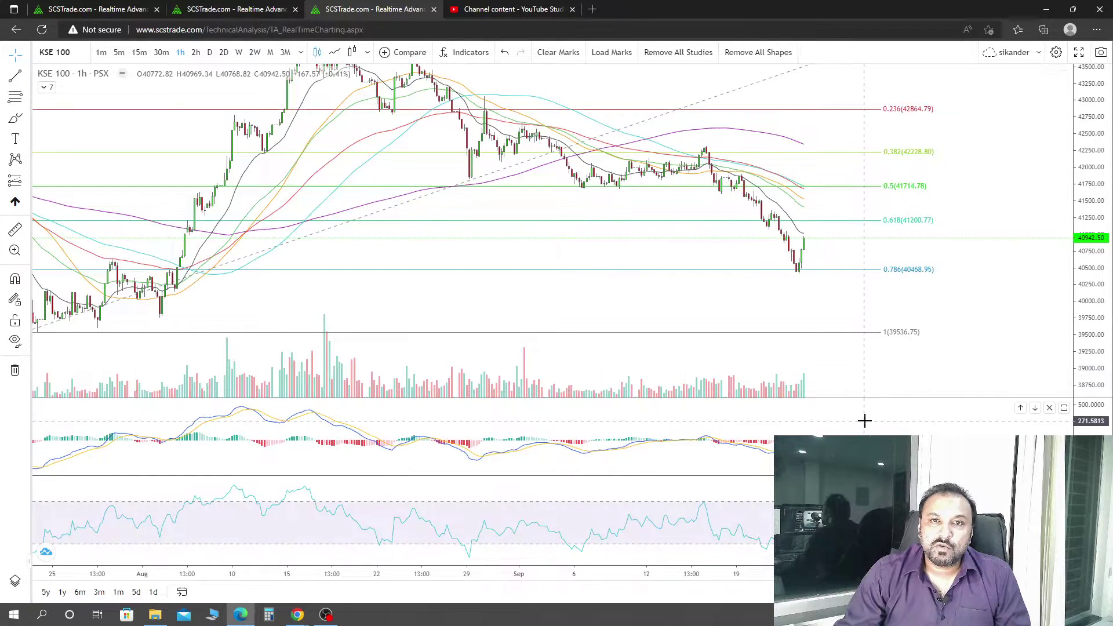
{"action": "scroll", "coordinate": [864, 421], "scroll_direction": "up", "scroll_amount": 1}
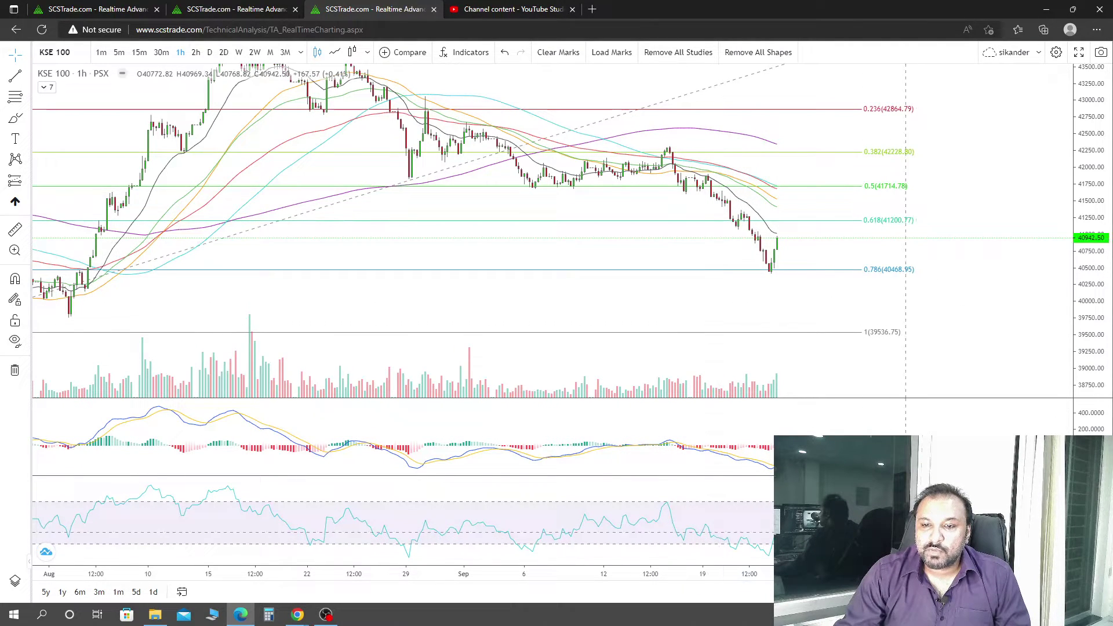
{"action": "double_click", "coordinate": [722, 347]}
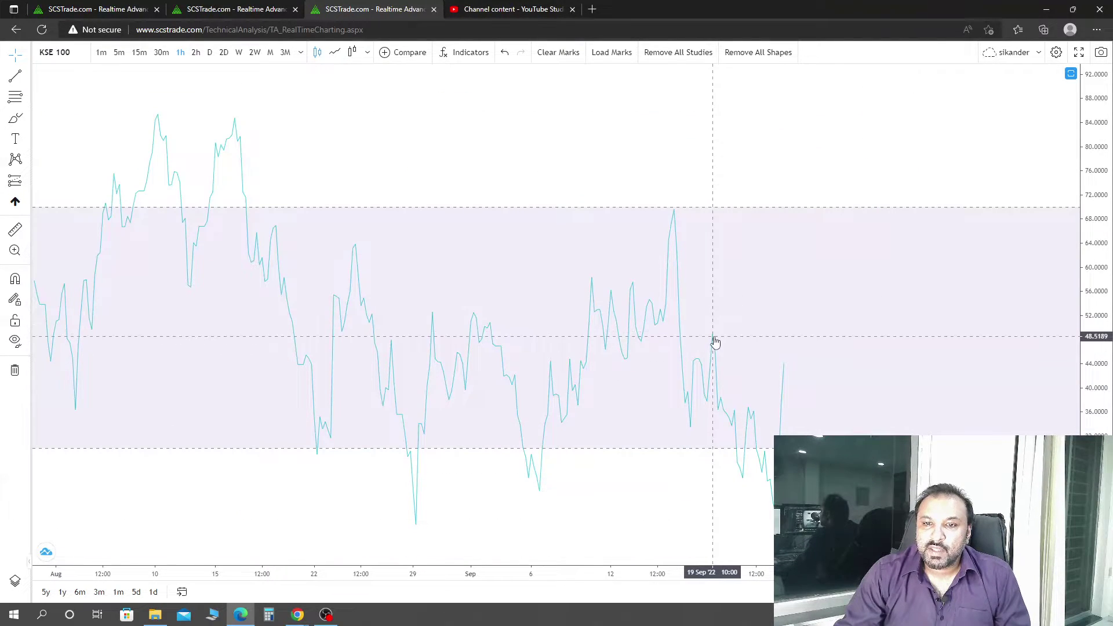
{"action": "double_click", "coordinate": [947, 376]}
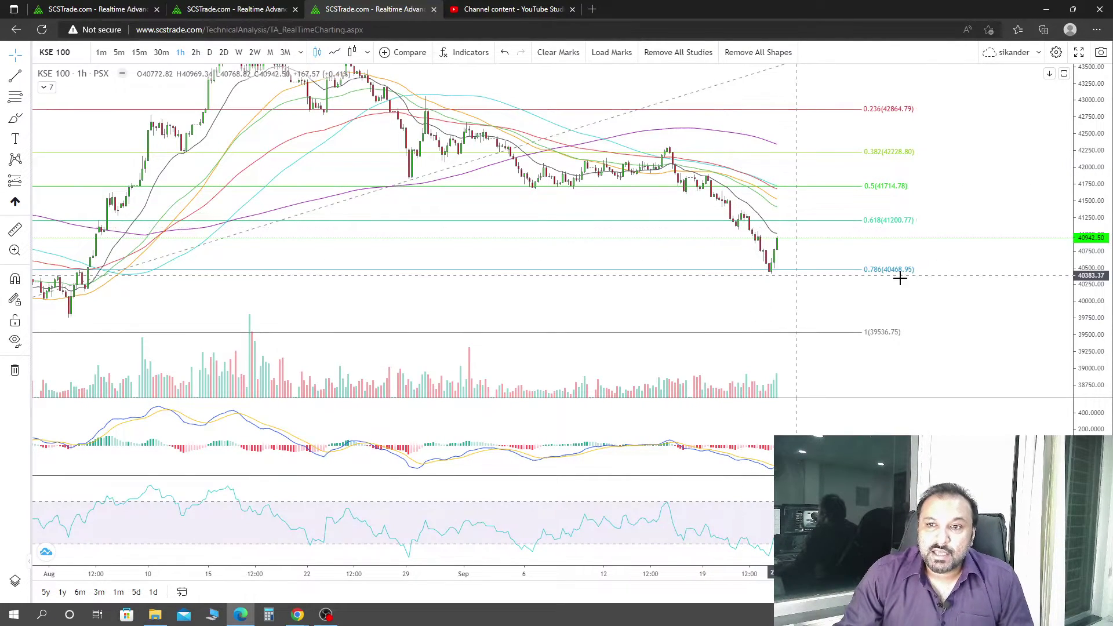
Zoom out the hourly chart and switch to the 1W tab.
{"action": "scroll", "coordinate": [1014, 266], "scroll_direction": "down", "scroll_amount": 5}
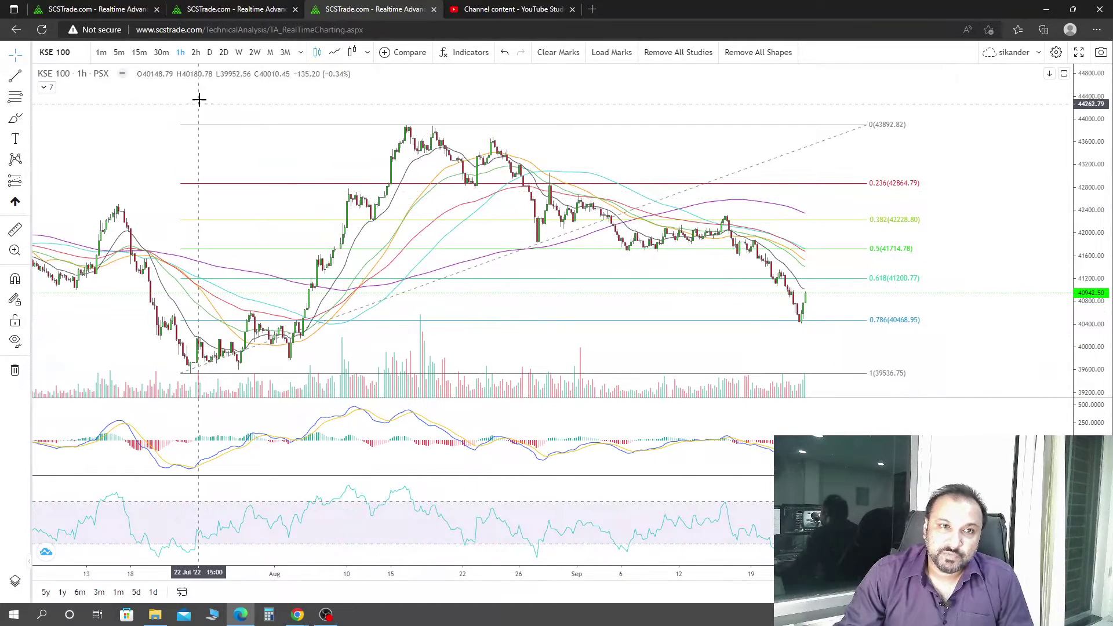
{"action": "left_click", "coordinate": [93, 8]}
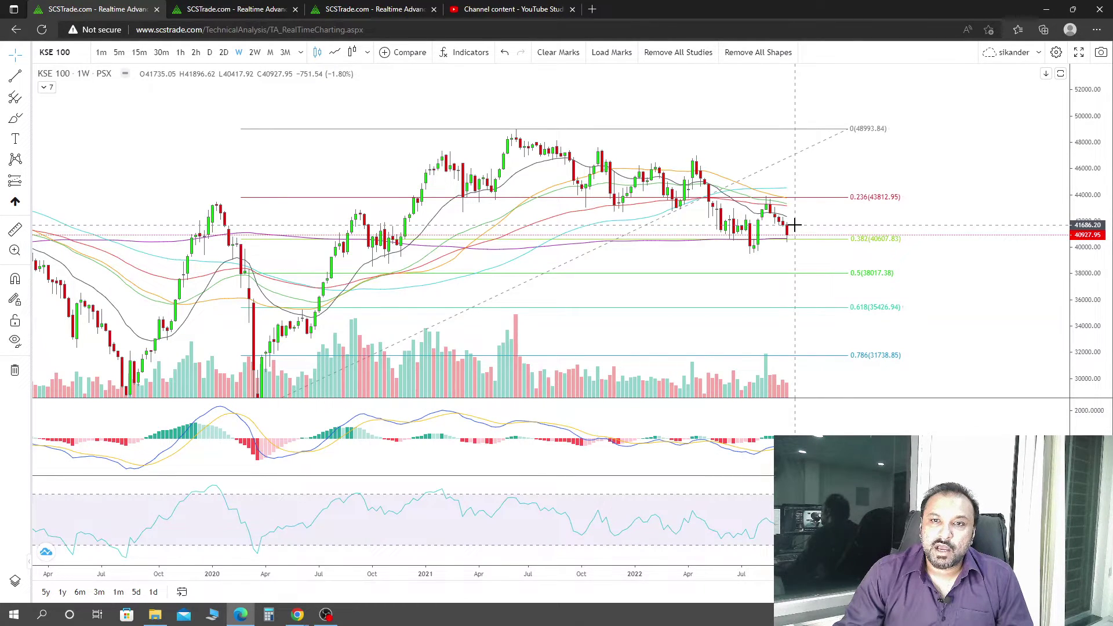
Stretch, zoom and pan the weekly chart onto 2021–2022 candles around 0.382 (40607.83).
{"action": "left_click_drag", "start_coordinate": [989, 308], "coordinate": [992, 326]}
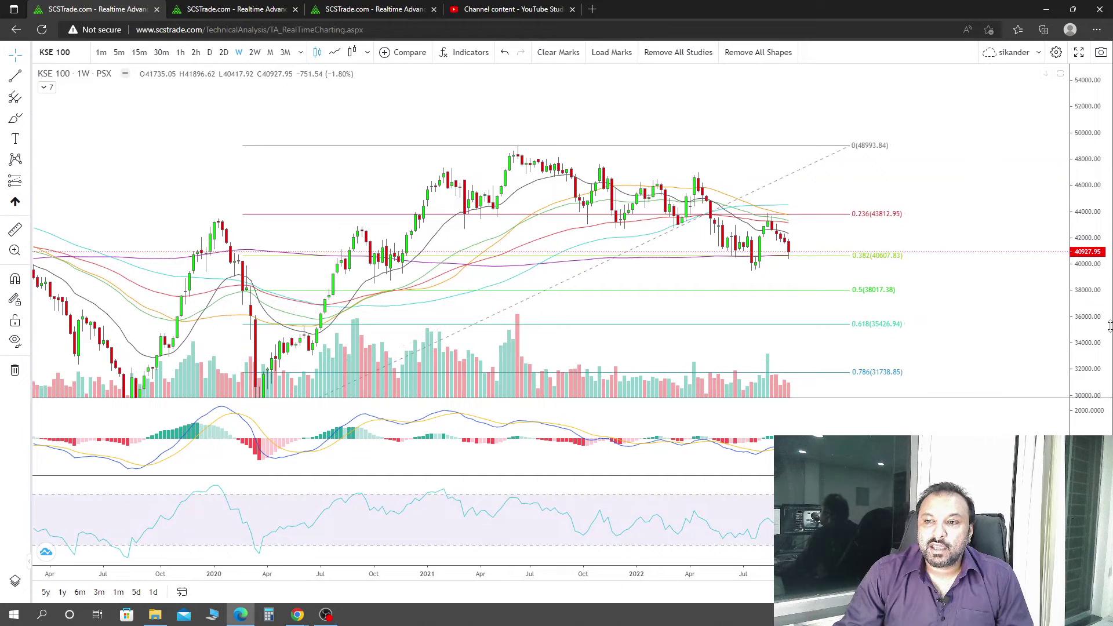
{"action": "left_click_drag", "start_coordinate": [1109, 327], "coordinate": [1108, 301]}
{"action": "scroll", "coordinate": [845, 381], "scroll_direction": "up", "scroll_amount": 3}
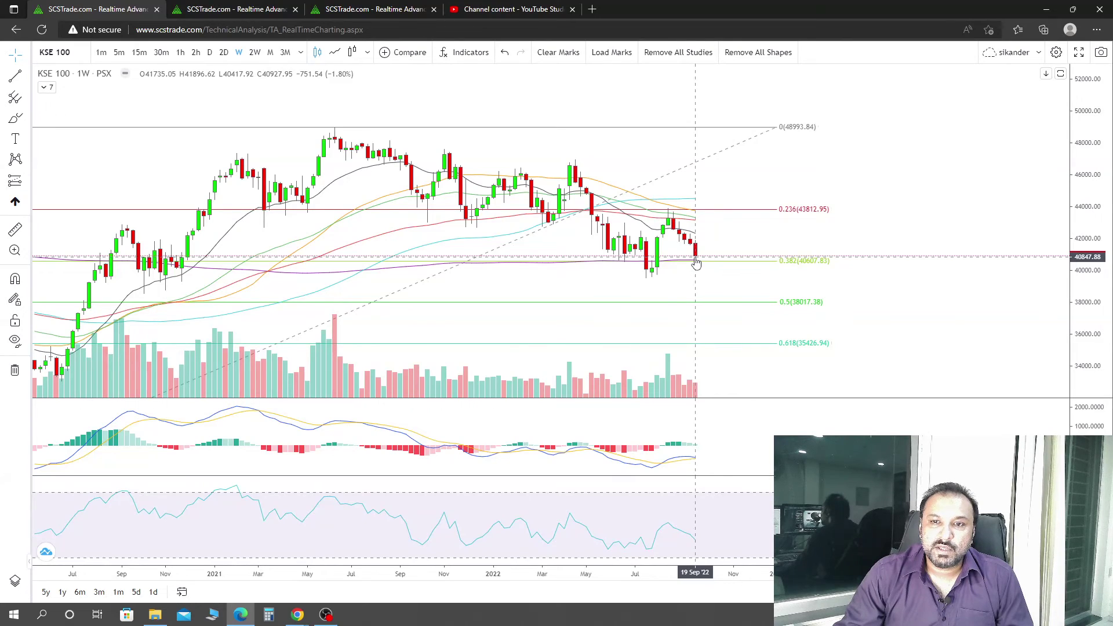
{"action": "left_click_drag", "start_coordinate": [739, 291], "coordinate": [791, 289]}
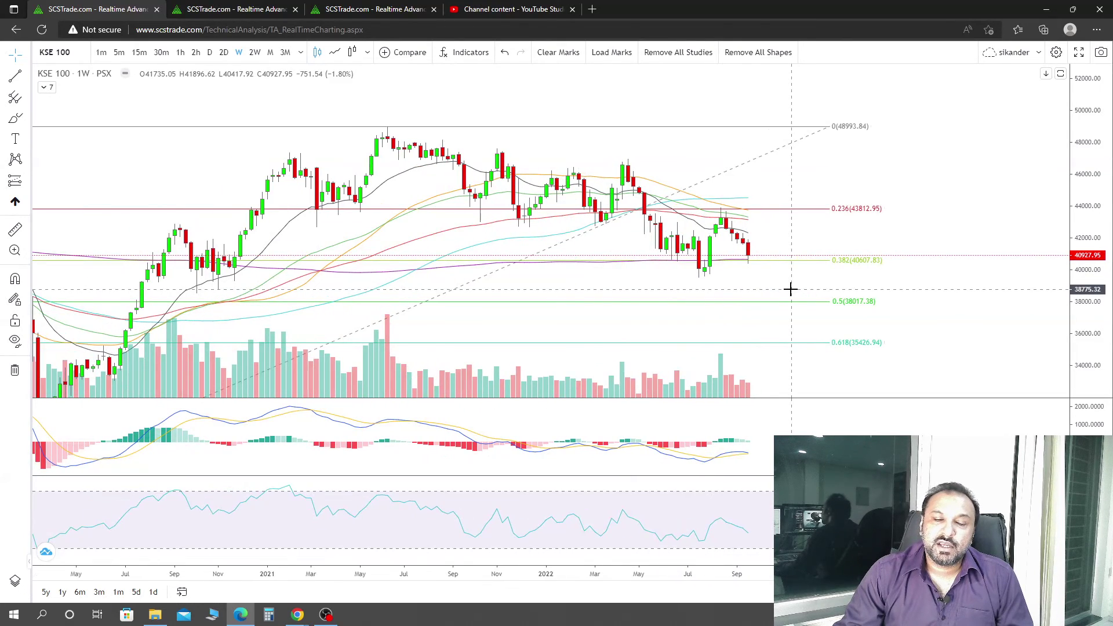